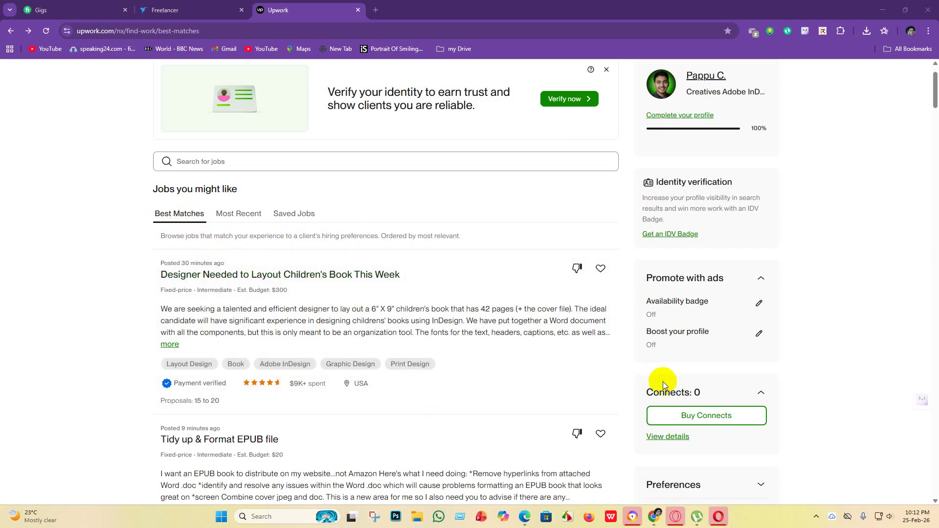
Look over the job feed and open the page for buying Connects
{"action": "scroll", "coordinate": [653, 184], "scroll_direction": "up", "scroll_amount": 1}
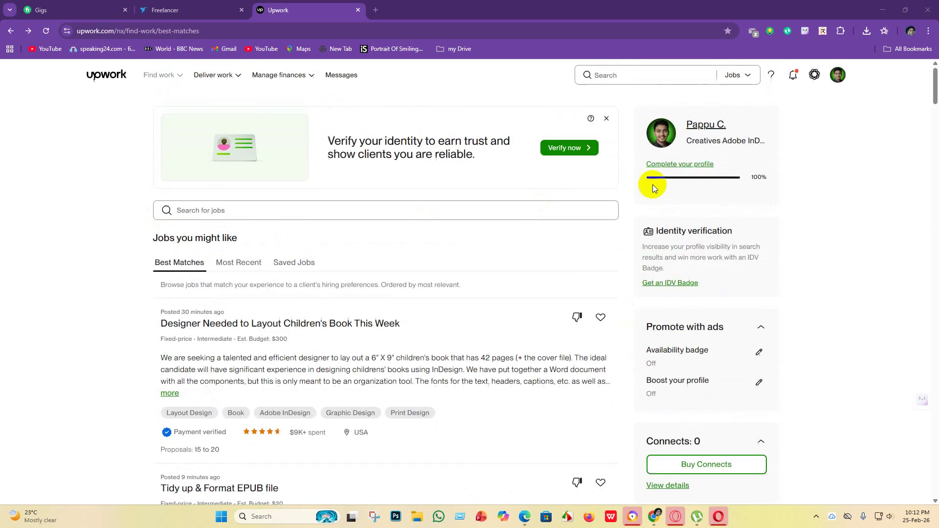
{"action": "scroll", "coordinate": [723, 429], "scroll_direction": "down", "scroll_amount": 2}
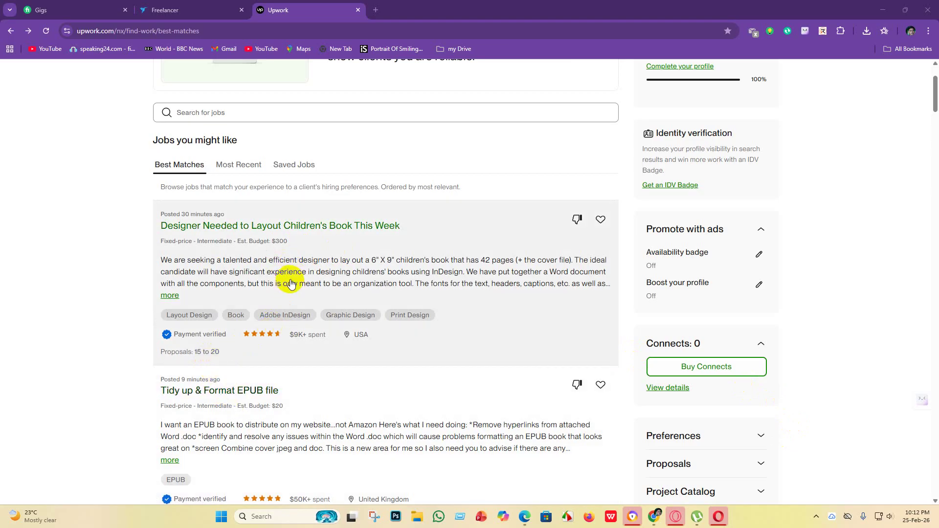
{"action": "scroll", "coordinate": [295, 289], "scroll_direction": "down", "scroll_amount": 4}
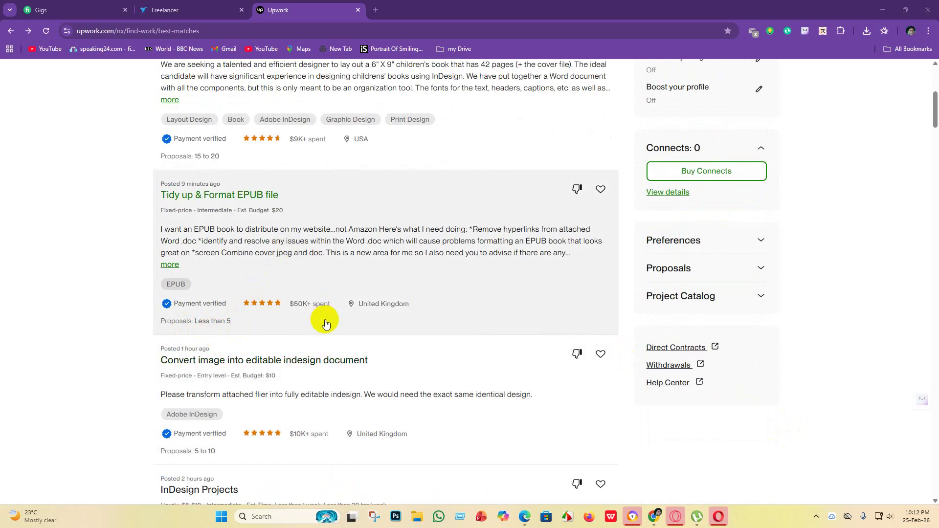
{"action": "scroll", "coordinate": [508, 318], "scroll_direction": "up", "scroll_amount": 5}
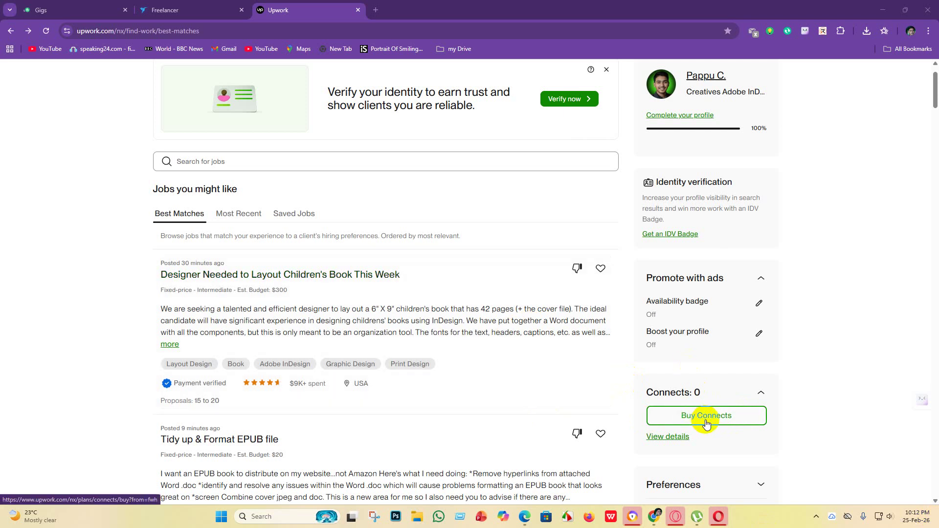
{"action": "left_click", "coordinate": [705, 420]}
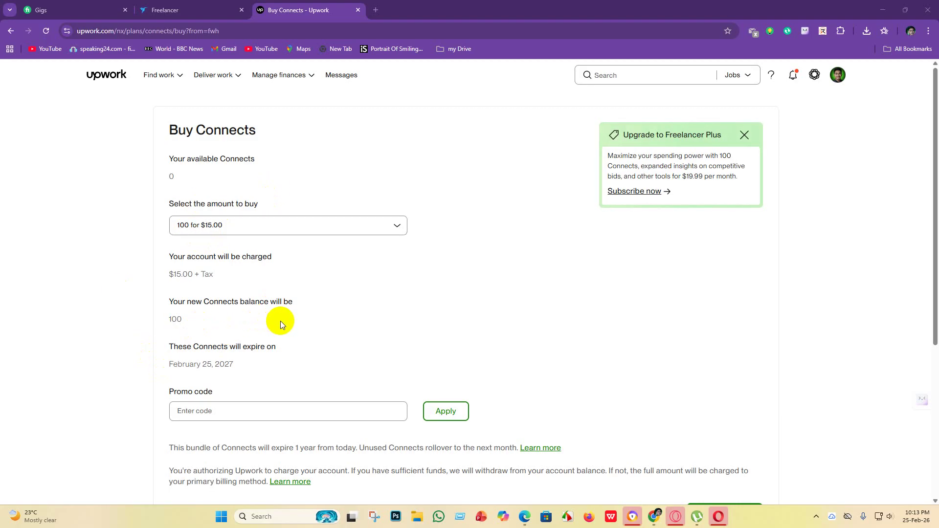
Review the purchase details of the 100 for $15.00 Connects bundle and proceed to checkout
{"action": "scroll", "coordinate": [281, 323], "scroll_direction": "down", "scroll_amount": 5}
{"action": "scroll", "coordinate": [278, 333], "scroll_direction": "up", "scroll_amount": 5}
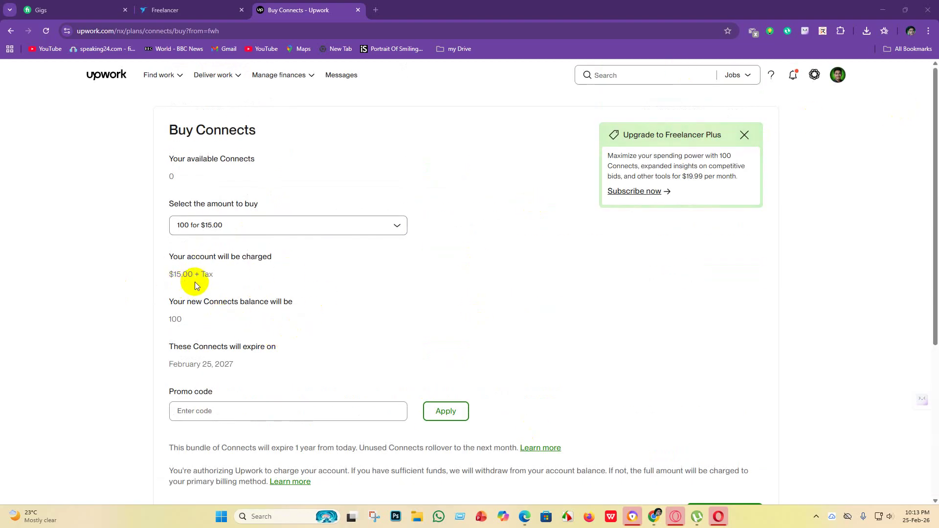
{"action": "scroll", "coordinate": [245, 362], "scroll_direction": "down", "scroll_amount": 3}
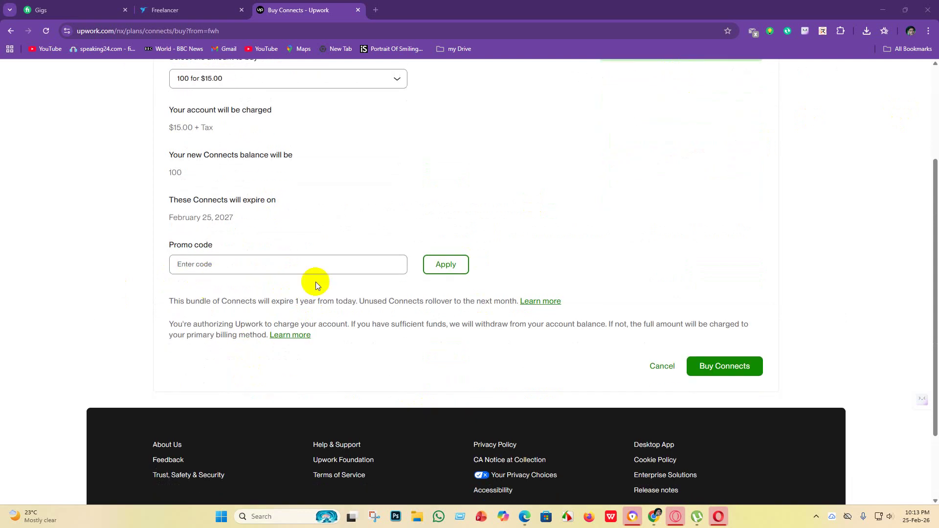
{"action": "left_click", "coordinate": [350, 268]}
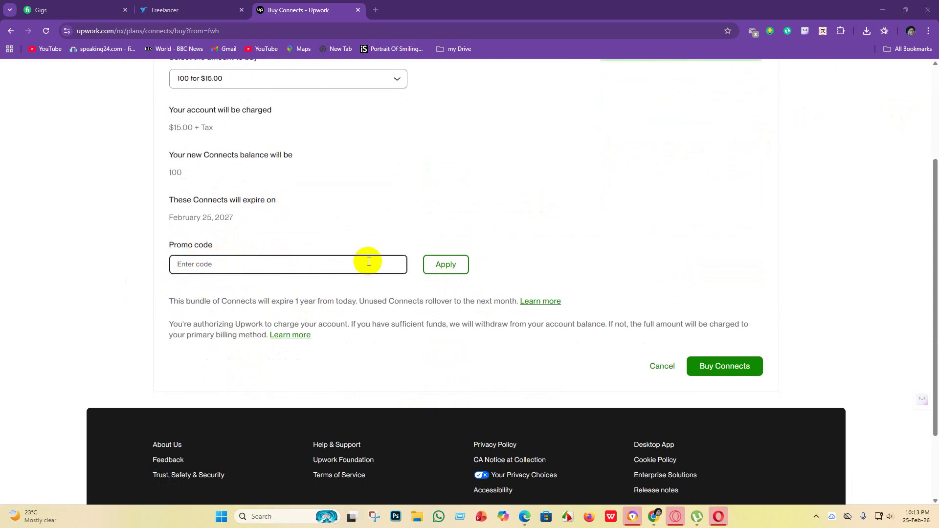
{"action": "left_click", "coordinate": [260, 278]}
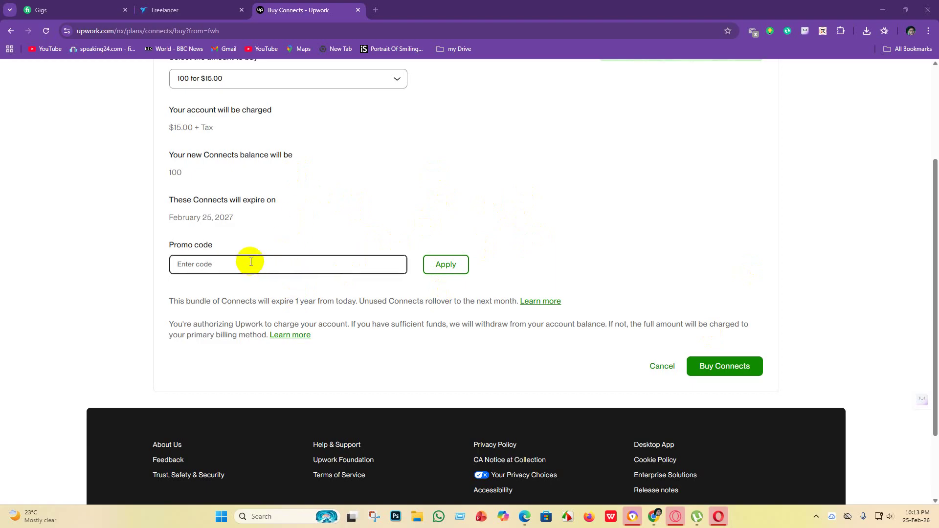
{"action": "left_click", "coordinate": [711, 368]}
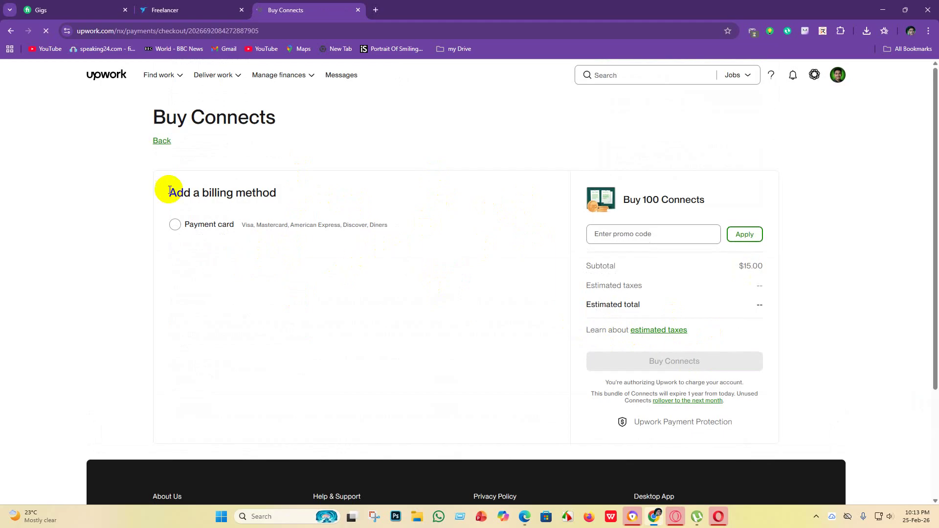
Choose a payment card as the billing method and look over the card detail fields
{"action": "left_click", "coordinate": [177, 226]}
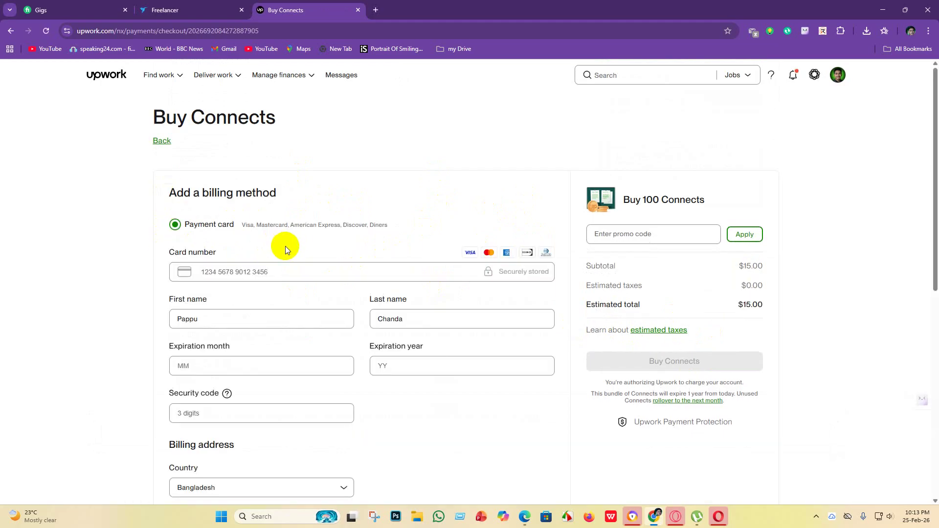
{"action": "left_click", "coordinate": [251, 269]}
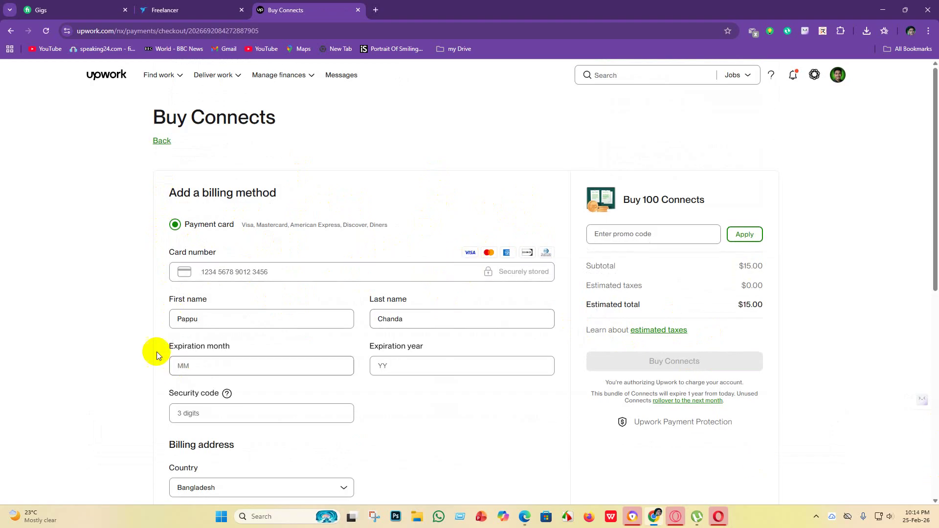
{"action": "scroll", "coordinate": [256, 312], "scroll_direction": "down", "scroll_amount": 8}
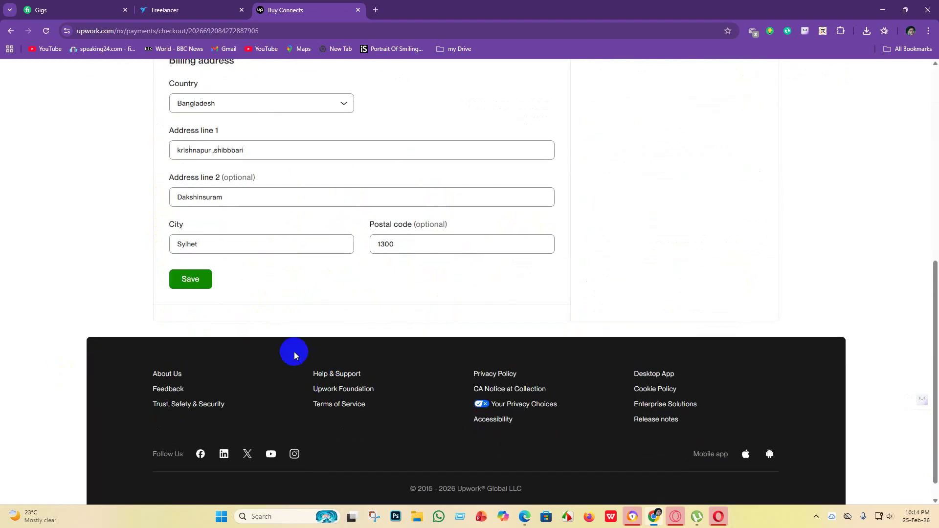
{"action": "scroll", "coordinate": [296, 352], "scroll_direction": "up", "scroll_amount": 5}
{"action": "scroll", "coordinate": [177, 247], "scroll_direction": "up", "scroll_amount": 3}
{"action": "scroll", "coordinate": [284, 317], "scroll_direction": "down", "scroll_amount": 3}
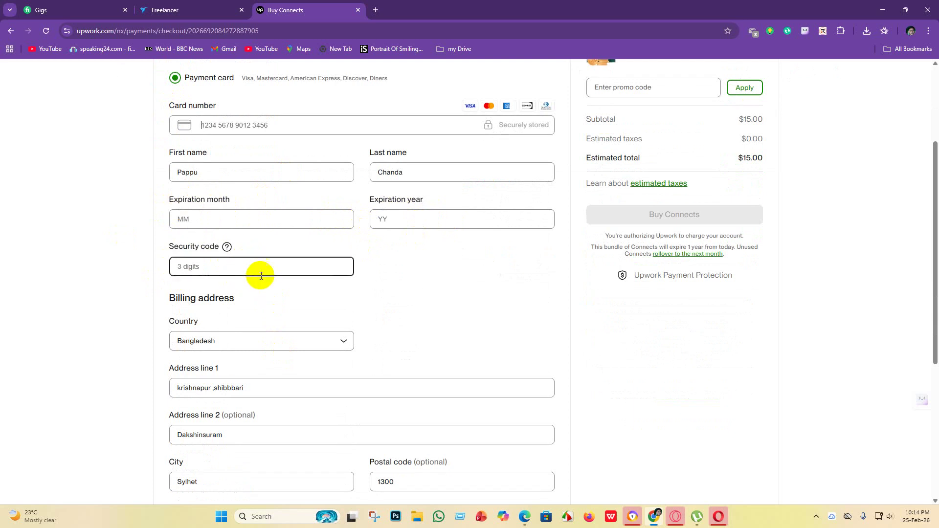
{"action": "scroll", "coordinate": [236, 335], "scroll_direction": "down", "scroll_amount": 2}
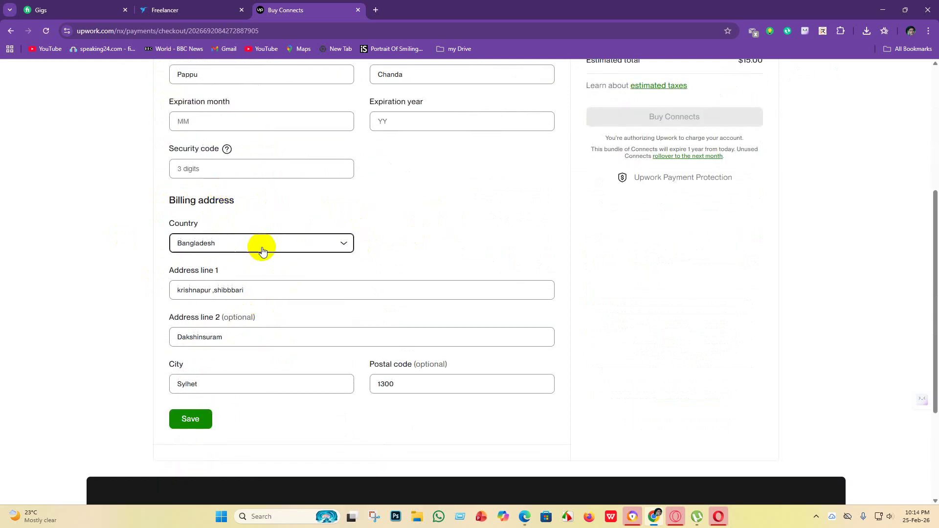
Examine the billing address fields and the order summary on the Connects checkout page
{"action": "left_click", "coordinate": [232, 289]}
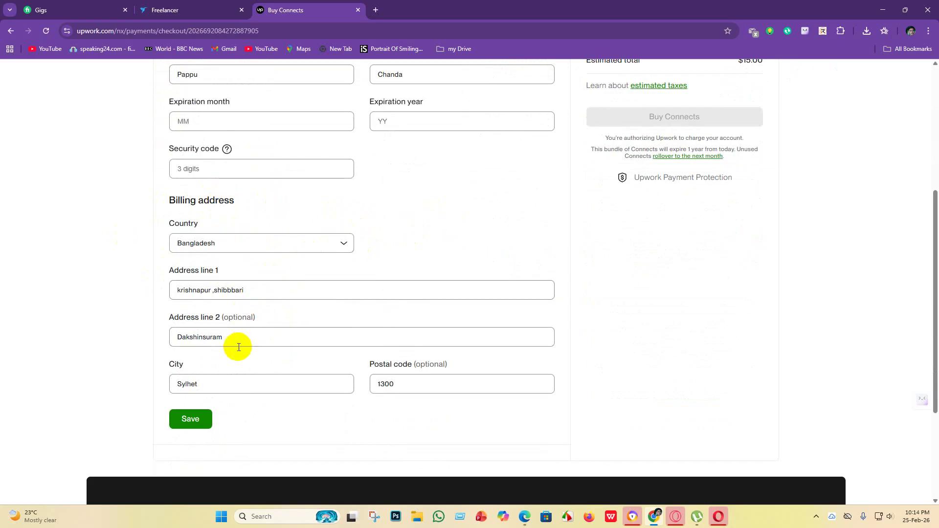
{"action": "left_click", "coordinate": [394, 379]}
{"action": "left_click", "coordinate": [205, 385]}
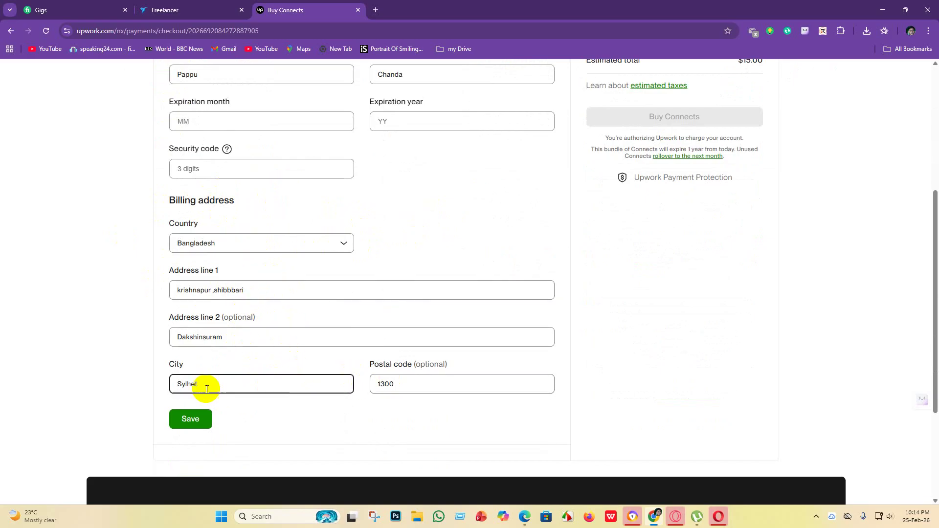
{"action": "left_click", "coordinate": [435, 390]}
{"action": "scroll", "coordinate": [617, 324], "scroll_direction": "up", "scroll_amount": 5}
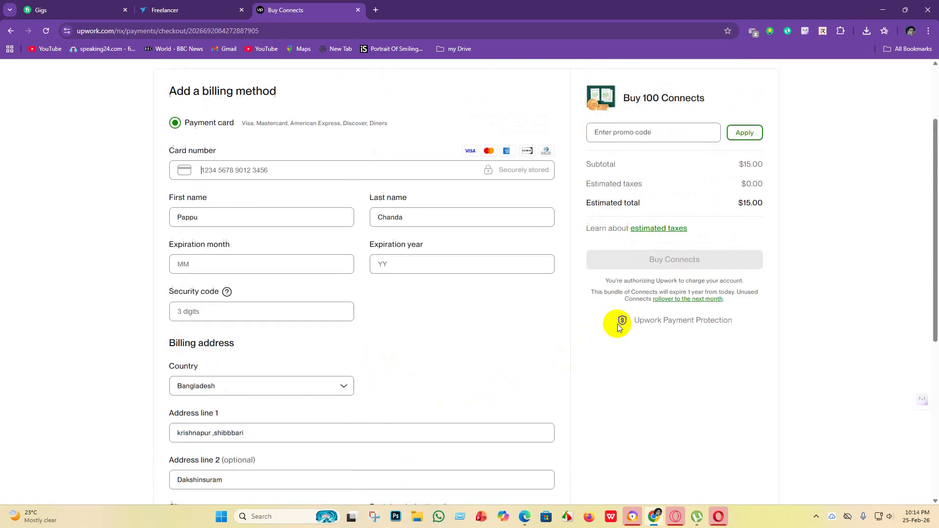
{"action": "left_click", "coordinate": [667, 362]}
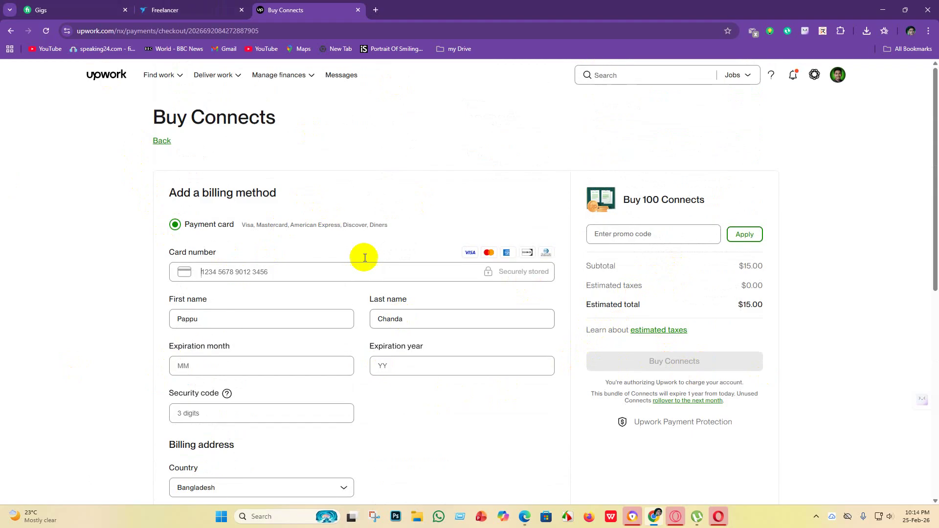
{"action": "scroll", "coordinate": [356, 342], "scroll_direction": "down", "scroll_amount": 5}
{"action": "scroll", "coordinate": [342, 391], "scroll_direction": "up", "scroll_amount": 5}
{"action": "scroll", "coordinate": [454, 427], "scroll_direction": "down", "scroll_amount": 1}
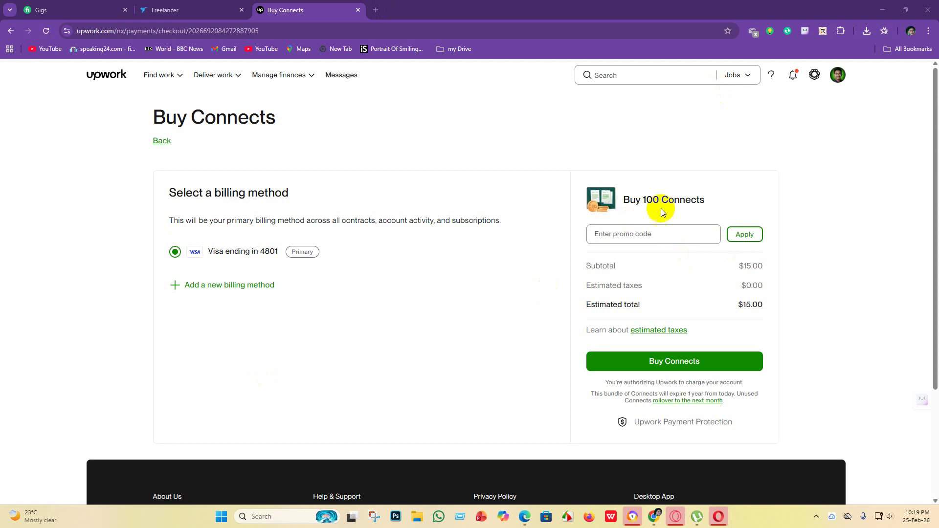
Try to buy the 100 Connects with the primary Visa card, submitting the purchase twice
{"action": "left_click", "coordinate": [676, 364]}
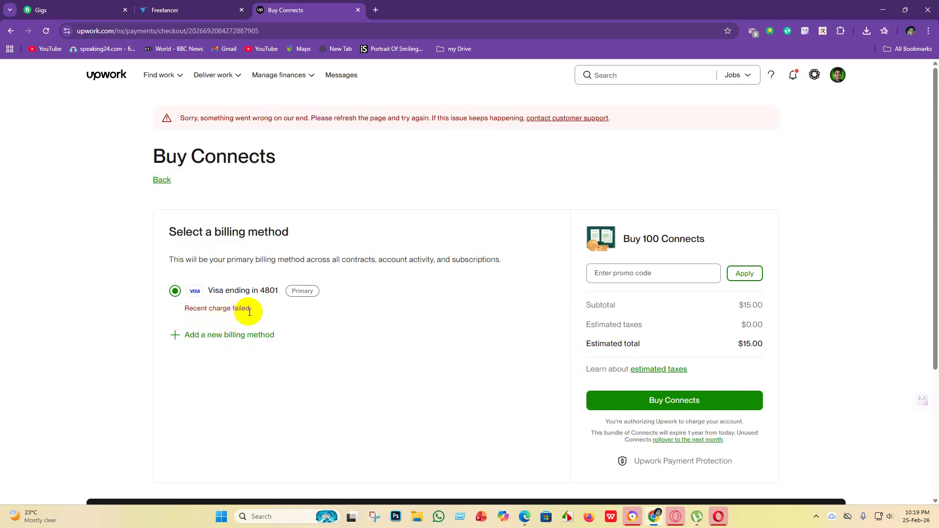
{"action": "left_click", "coordinate": [690, 403]}
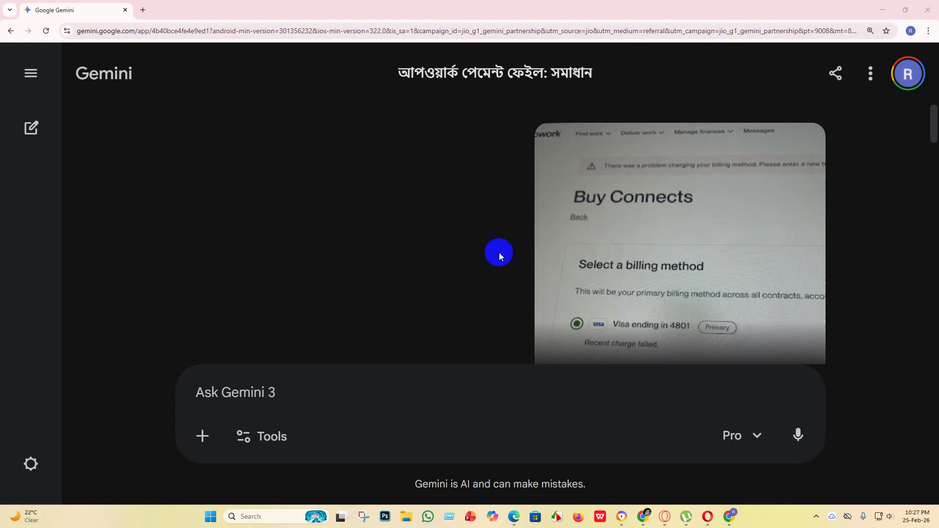
Switch to Google Gemini and read its suggested solutions for the failed Upwork card charge
{"action": "scroll", "coordinate": [496, 253], "scroll_direction": "down", "scroll_amount": 8}
{"action": "scroll", "coordinate": [518, 215], "scroll_direction": "down", "scroll_amount": 1}
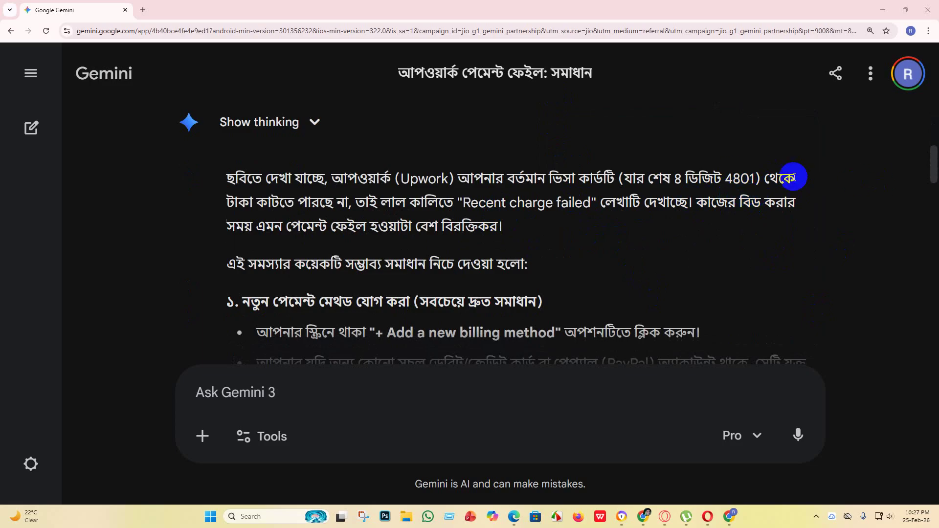
{"action": "scroll", "coordinate": [620, 222], "scroll_direction": "down", "scroll_amount": 1}
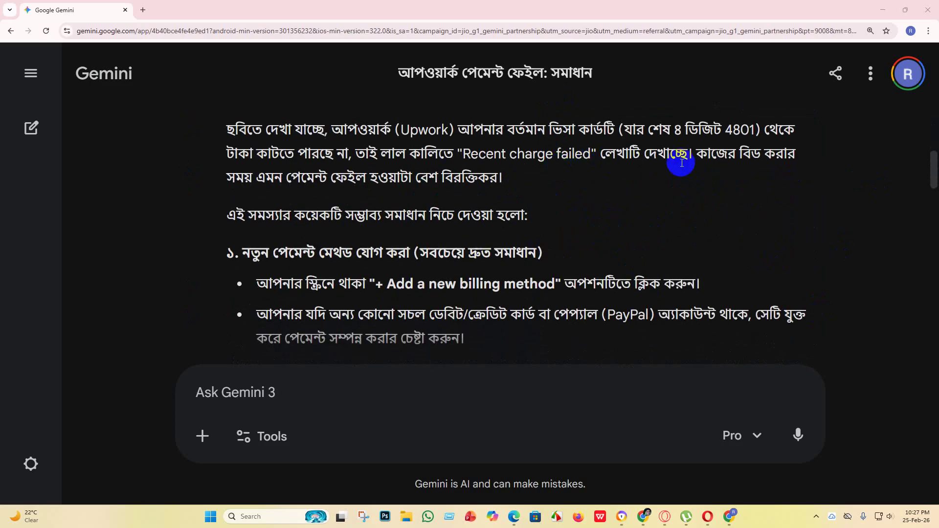
{"action": "scroll", "coordinate": [601, 199], "scroll_direction": "down", "scroll_amount": 2}
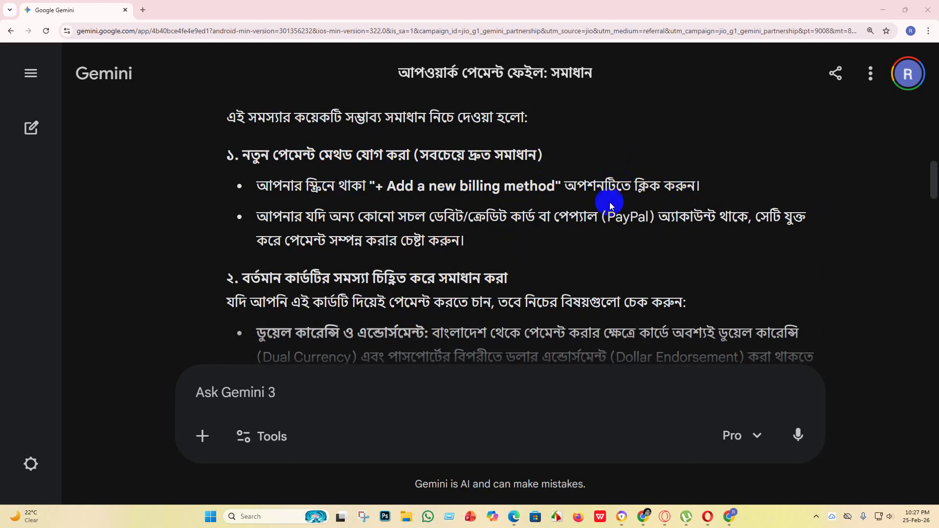
{"action": "scroll", "coordinate": [424, 264], "scroll_direction": "down", "scroll_amount": 2}
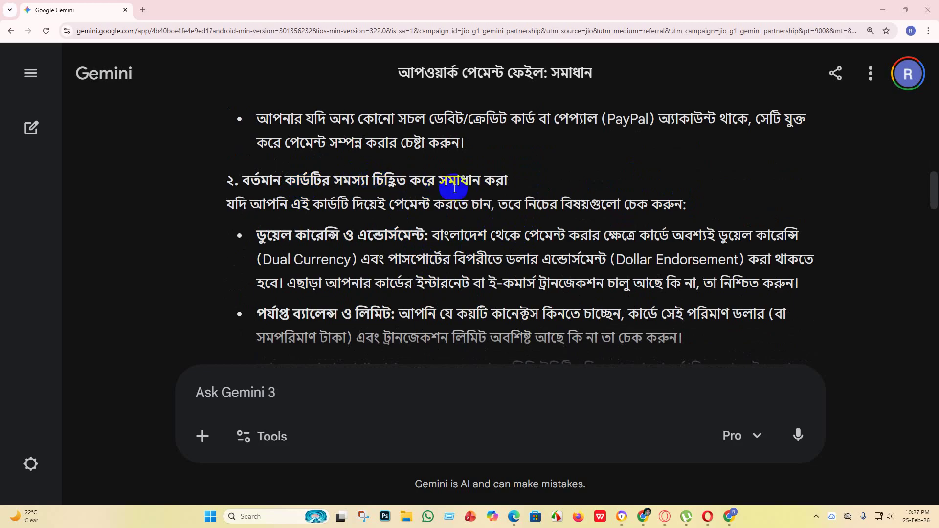
{"action": "scroll", "coordinate": [557, 196], "scroll_direction": "down", "scroll_amount": 2}
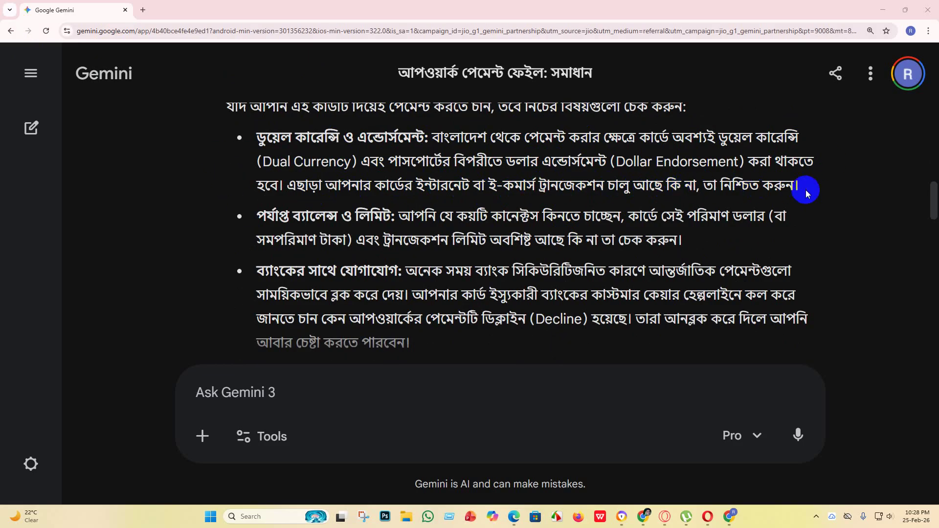
{"action": "scroll", "coordinate": [333, 147], "scroll_direction": "down", "scroll_amount": 2}
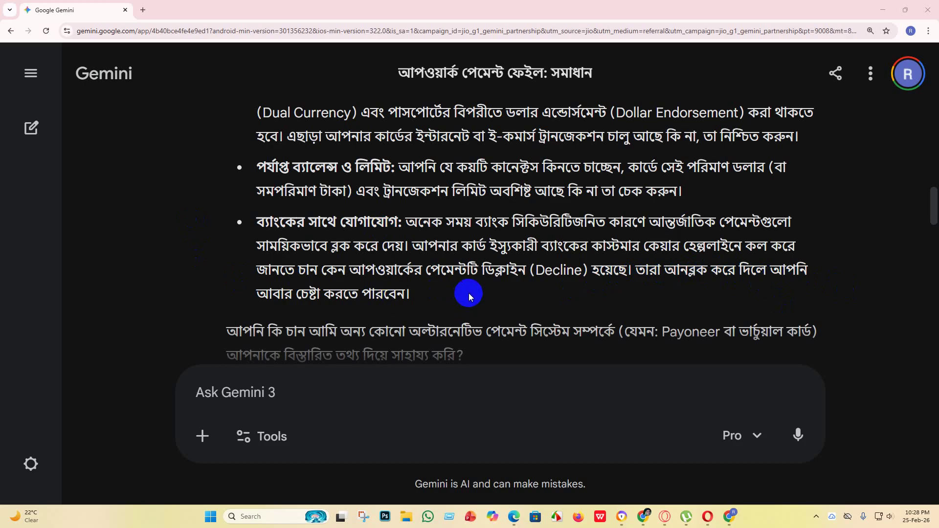
Read Gemini's introduction to virtual cards and its section on how to get the Payoneer virtual card and its advantages
{"action": "scroll", "coordinate": [469, 292], "scroll_direction": "down", "scroll_amount": 2}
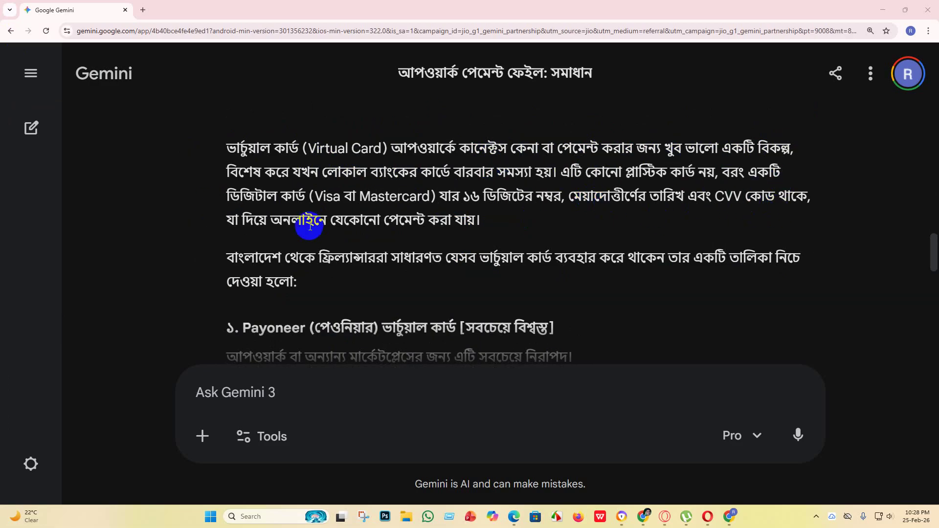
{"action": "scroll", "coordinate": [313, 185], "scroll_direction": "down", "scroll_amount": 2}
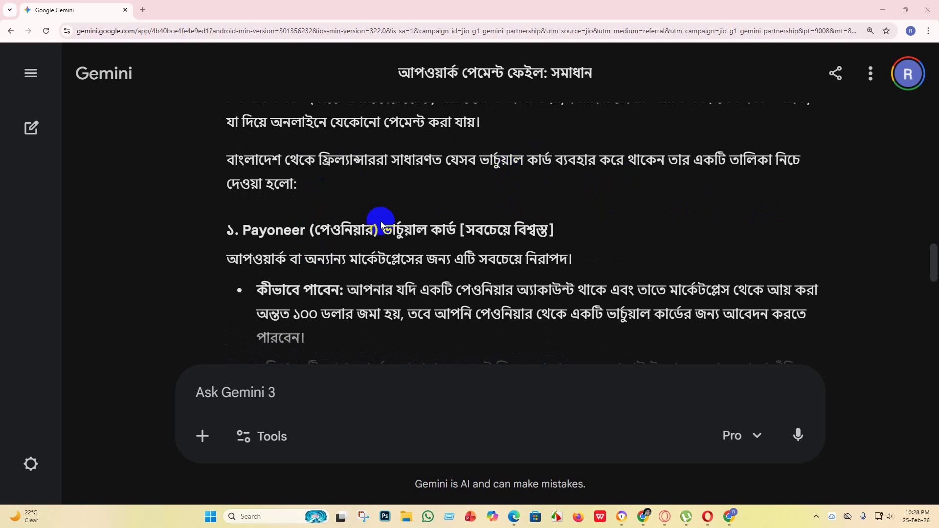
{"action": "scroll", "coordinate": [383, 224], "scroll_direction": "down", "scroll_amount": 2}
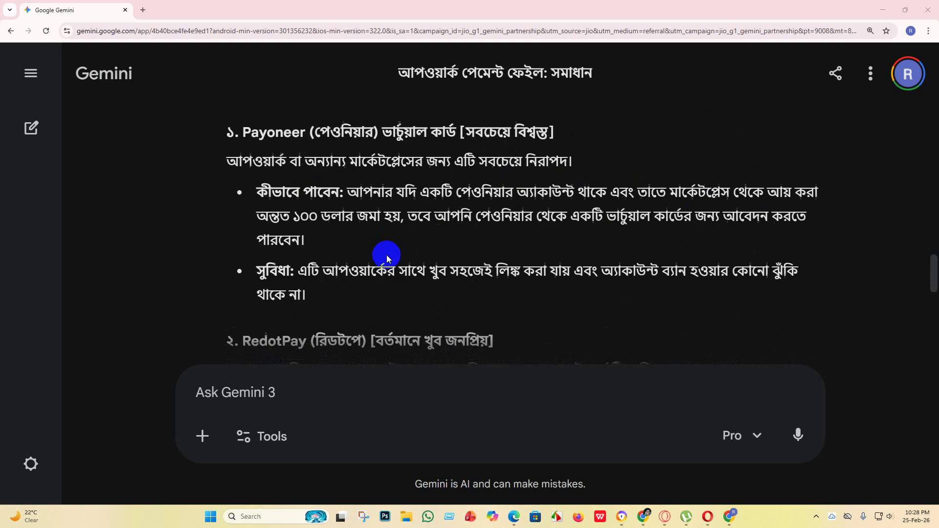
{"action": "scroll", "coordinate": [255, 176], "scroll_direction": "up", "scroll_amount": 2}
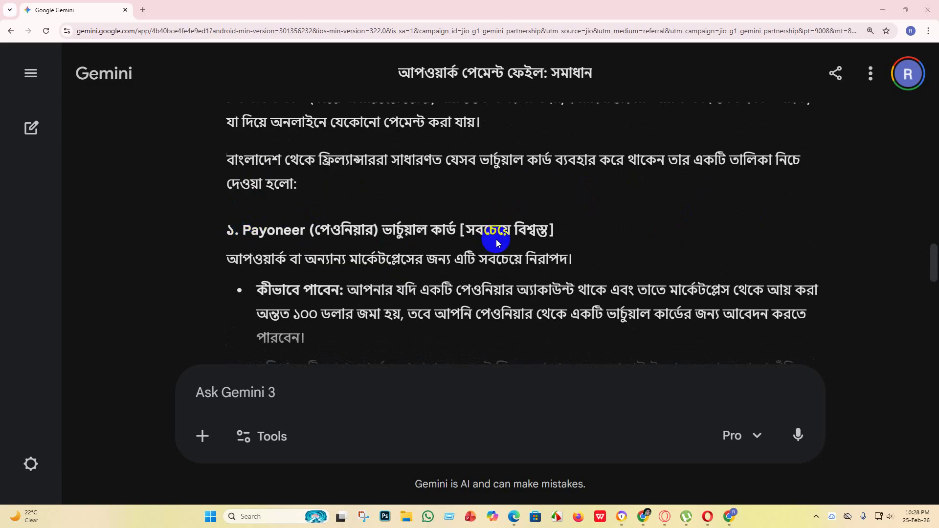
{"action": "scroll", "coordinate": [557, 218], "scroll_direction": "down", "scroll_amount": 1}
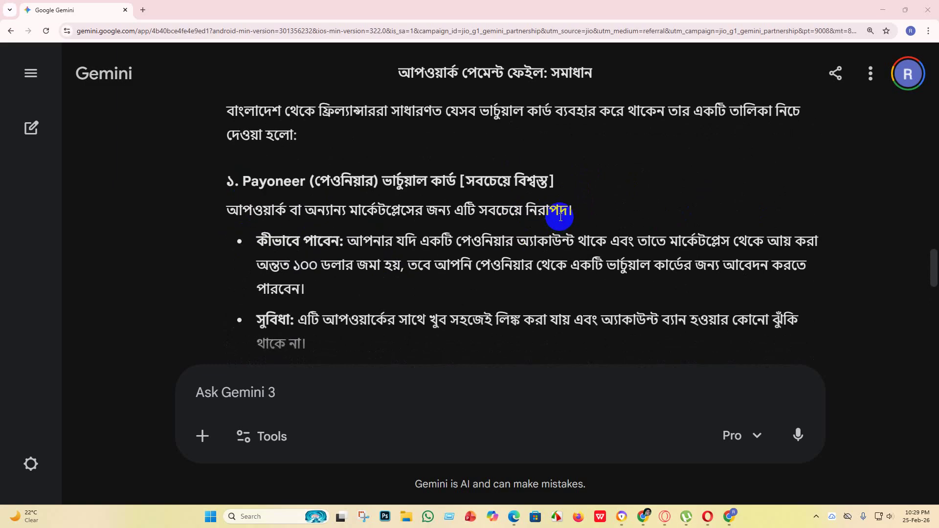
{"action": "scroll", "coordinate": [561, 217], "scroll_direction": "down", "scroll_amount": 2}
{"action": "scroll", "coordinate": [560, 218], "scroll_direction": "up", "scroll_amount": 1}
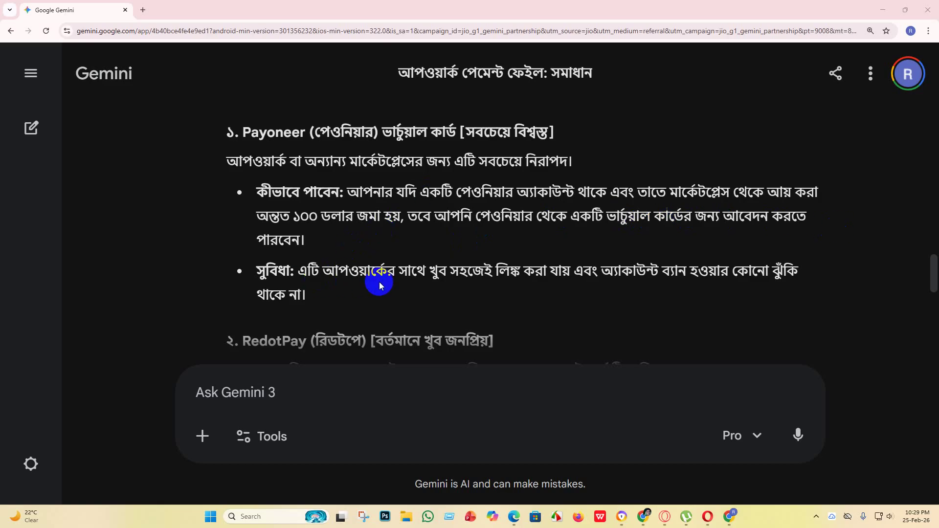
{"action": "scroll", "coordinate": [384, 284], "scroll_direction": "down", "scroll_amount": 2}
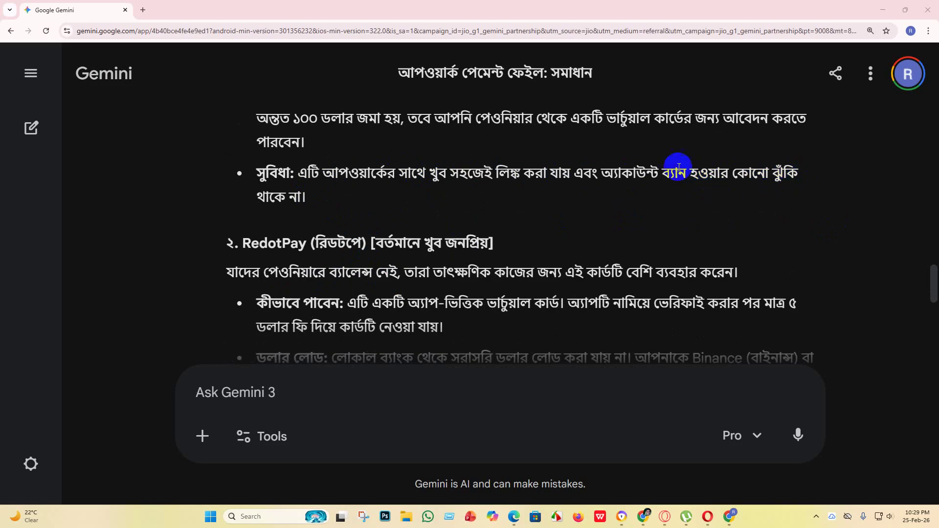
{"action": "scroll", "coordinate": [377, 216], "scroll_direction": "up", "scroll_amount": 1}
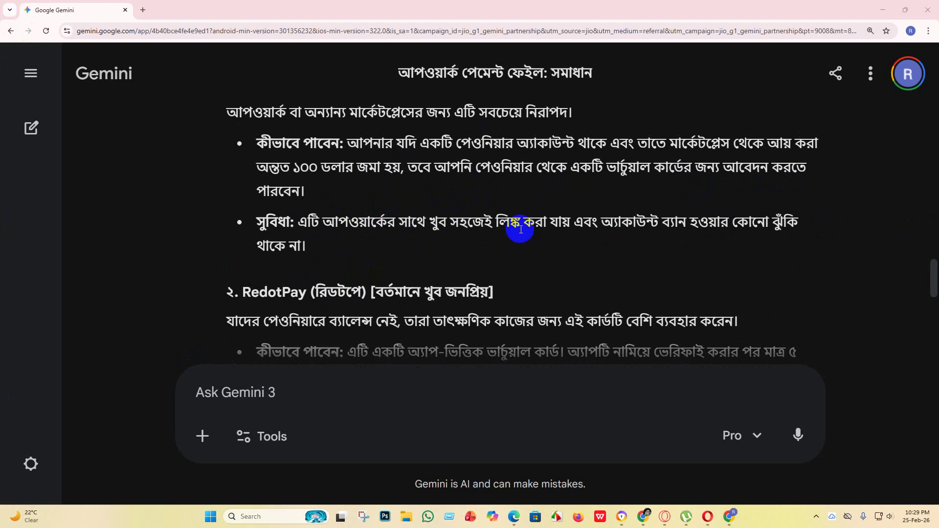
Read the RedotPay and CellFin virtual card sections, covering how to get, load and use each card
{"action": "scroll", "coordinate": [478, 220], "scroll_direction": "down", "scroll_amount": 2}
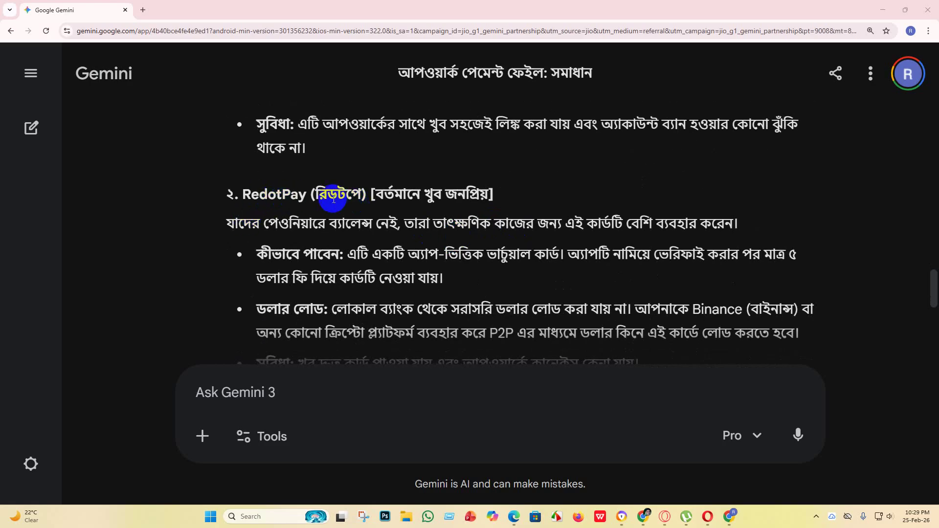
{"action": "scroll", "coordinate": [556, 202], "scroll_direction": "down", "scroll_amount": 2}
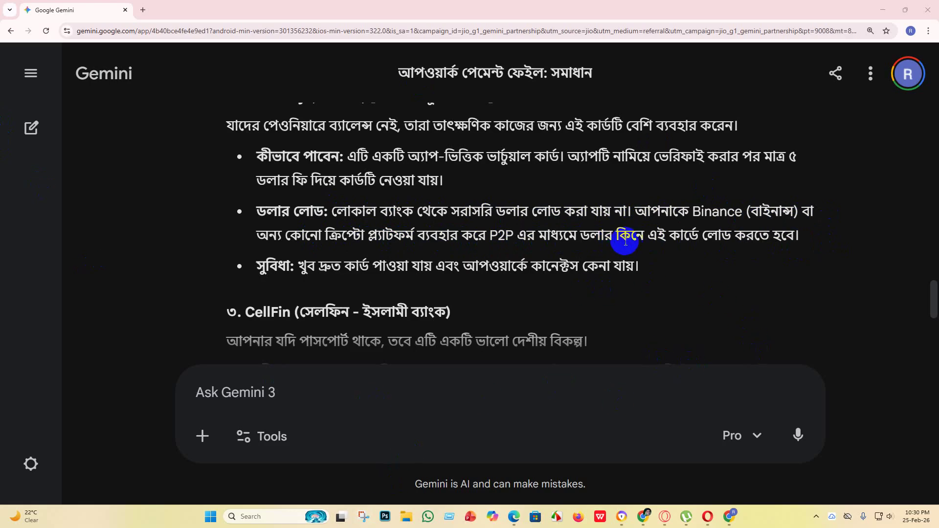
{"action": "scroll", "coordinate": [611, 247], "scroll_direction": "down", "scroll_amount": 2}
{"action": "scroll", "coordinate": [391, 176], "scroll_direction": "down", "scroll_amount": 2}
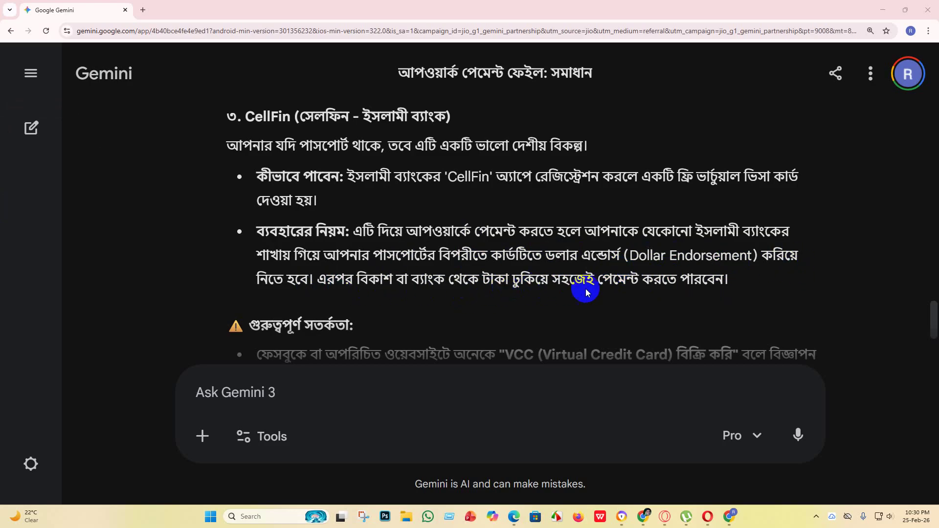
{"action": "scroll", "coordinate": [518, 286], "scroll_direction": "down", "scroll_amount": 1}
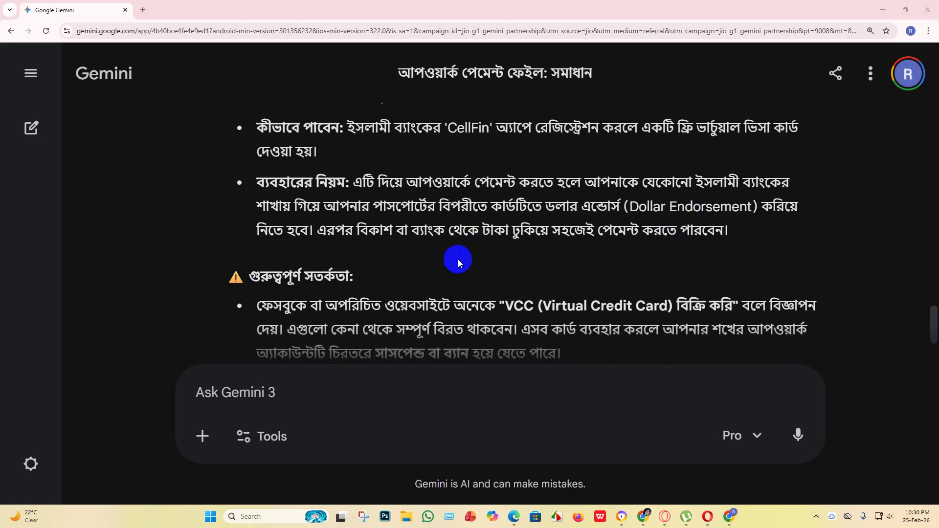
Read the cautions about buying virtual credit cards from Facebook or unfamiliar websites and about using cards in one's own name
{"action": "scroll", "coordinate": [459, 263], "scroll_direction": "down", "scroll_amount": 3}
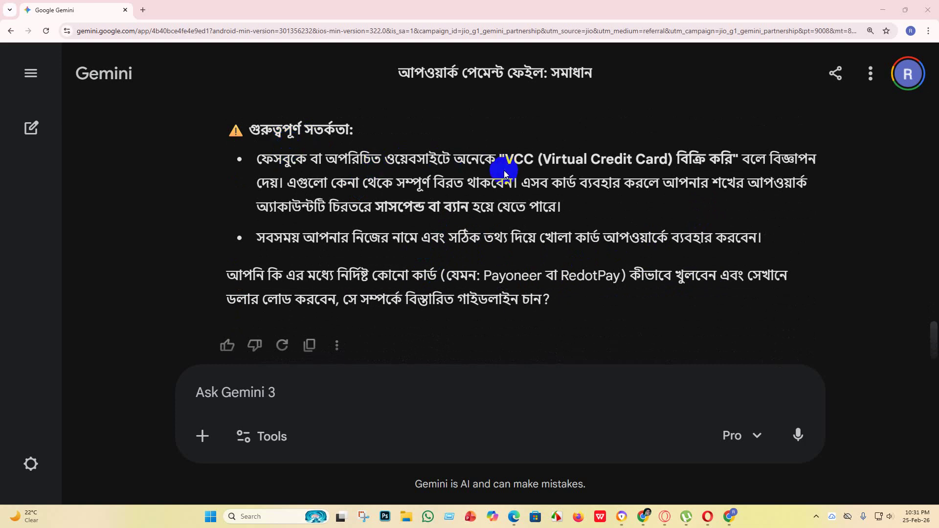
{"action": "scroll", "coordinate": [503, 172], "scroll_direction": "up", "scroll_amount": 1}
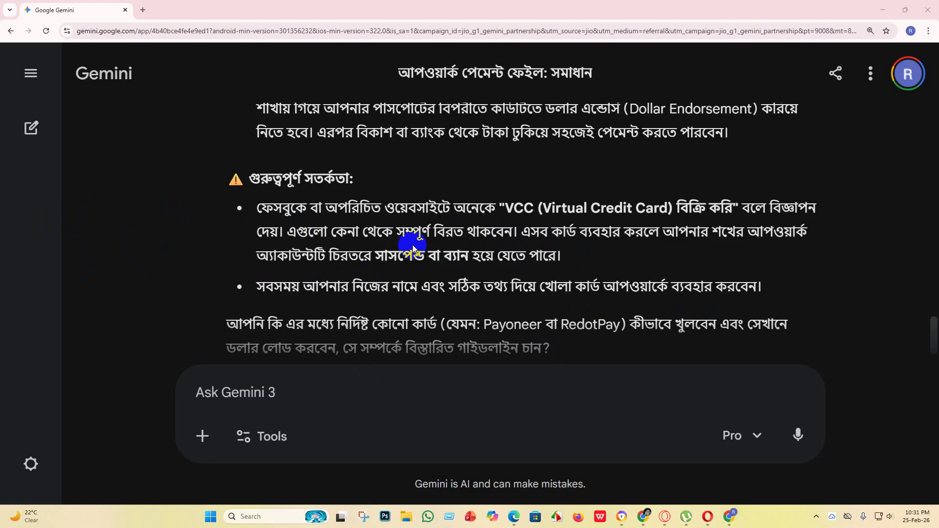
{"action": "scroll", "coordinate": [346, 246], "scroll_direction": "down", "scroll_amount": 2}
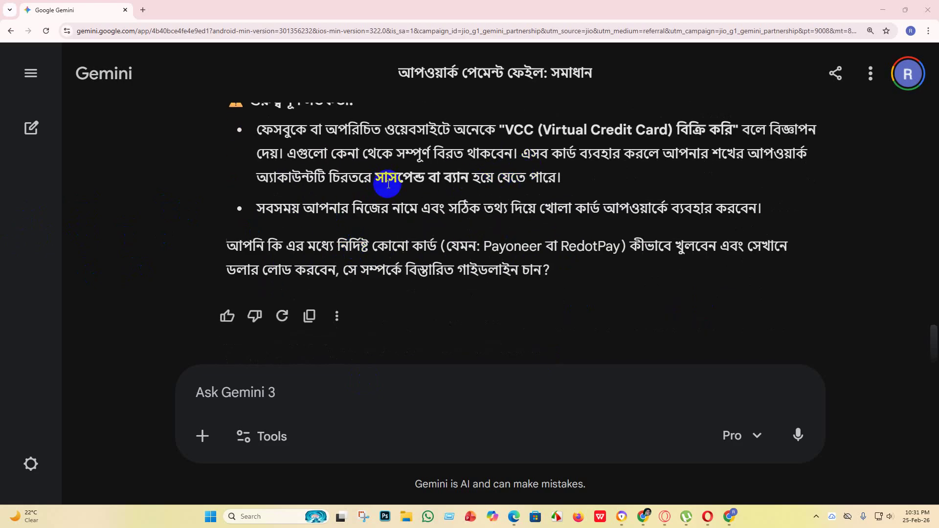
{"action": "scroll", "coordinate": [381, 188], "scroll_direction": "up", "scroll_amount": 2}
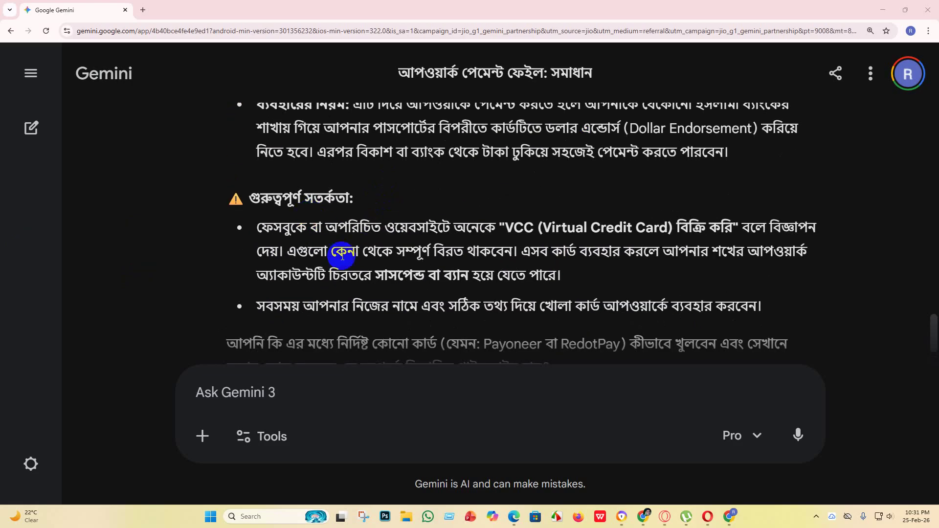
{"action": "scroll", "coordinate": [386, 244], "scroll_direction": "down", "scroll_amount": 1}
{"action": "scroll", "coordinate": [386, 244], "scroll_direction": "down", "scroll_amount": 2}
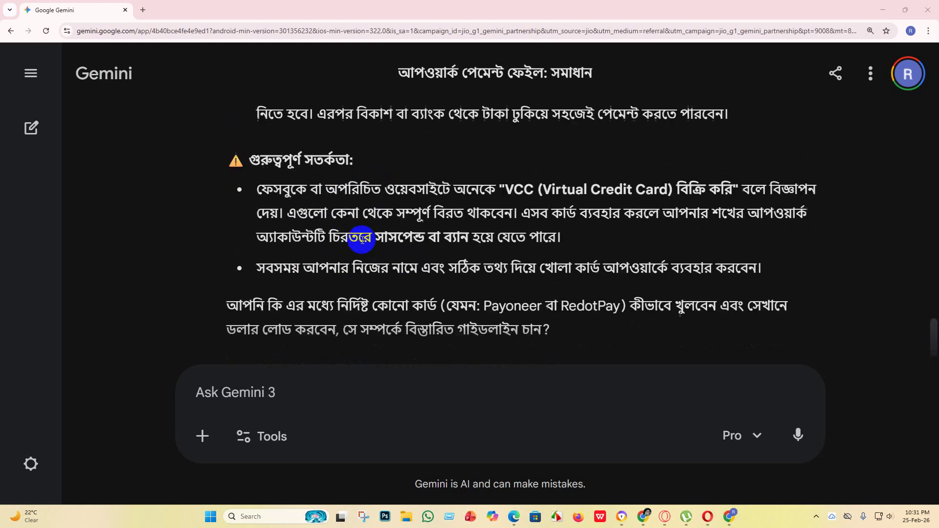
{"action": "scroll", "coordinate": [318, 234], "scroll_direction": "up", "scroll_amount": 2}
{"action": "scroll", "coordinate": [489, 254], "scroll_direction": "down", "scroll_amount": 2}
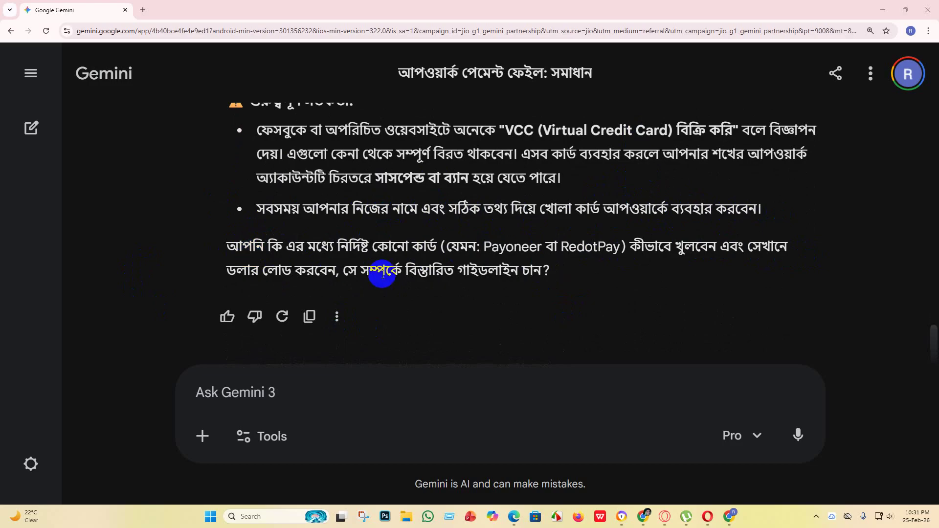
Skim back through the Gemini conversation, reviewing the virtual card options and the suggested fixes for the failed payment
{"action": "scroll", "coordinate": [398, 218], "scroll_direction": "up", "scroll_amount": 4}
{"action": "scroll", "coordinate": [422, 301], "scroll_direction": "up", "scroll_amount": 12}
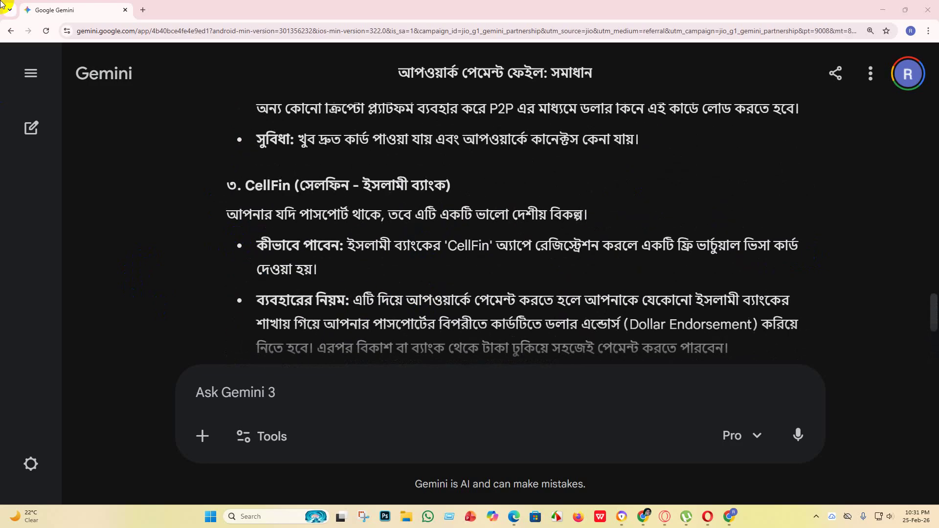
{"action": "scroll", "coordinate": [309, 171], "scroll_direction": "down", "scroll_amount": 15}
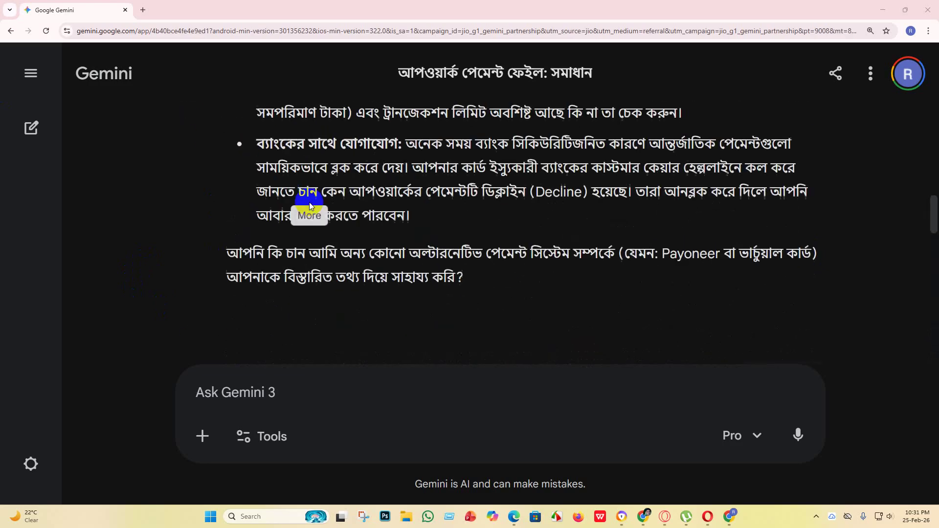
{"action": "scroll", "coordinate": [330, 252], "scroll_direction": "up", "scroll_amount": 13}
{"action": "scroll", "coordinate": [343, 257], "scroll_direction": "down", "scroll_amount": 1}
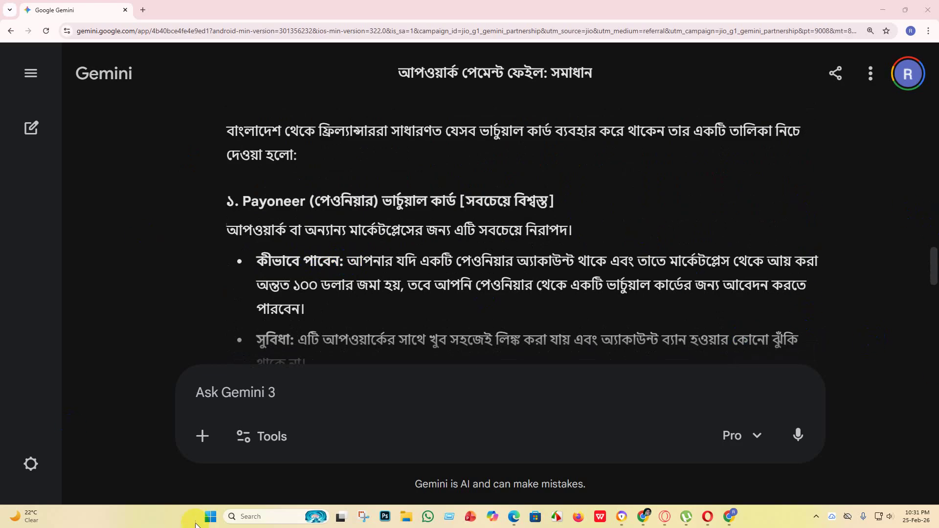
{"action": "scroll", "coordinate": [446, 220], "scroll_direction": "down", "scroll_amount": 10}
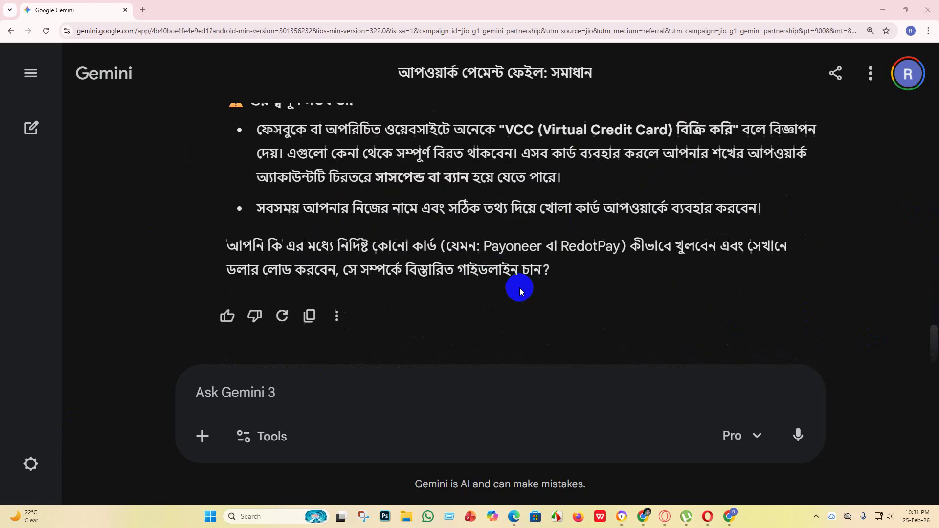
{"action": "scroll", "coordinate": [482, 300], "scroll_direction": "up", "scroll_amount": 7}
{"action": "scroll", "coordinate": [447, 302], "scroll_direction": "up", "scroll_amount": 15}
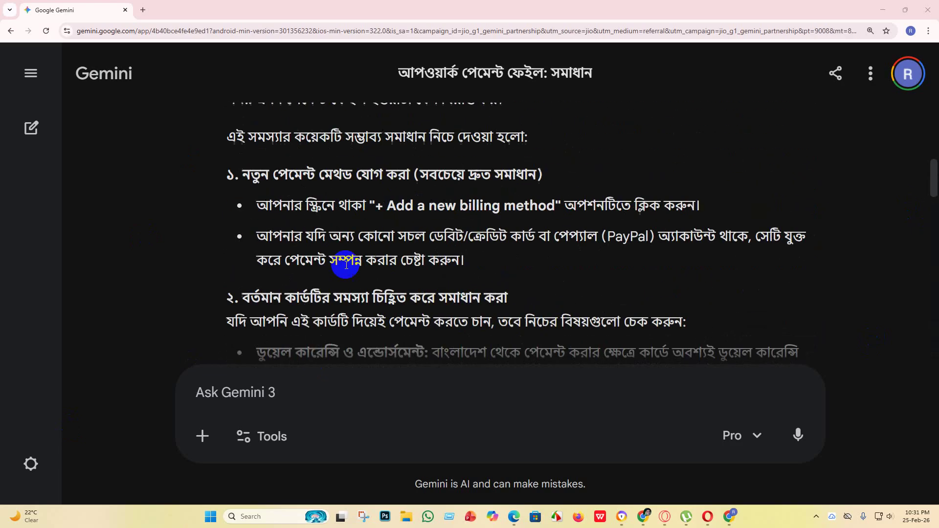
Return to the Upwork Buy Connects checkout in the other Chrome window and retry buying the 100 Connects with the primary Visa card
{"action": "mouse_move", "coordinate": [643, 517]}
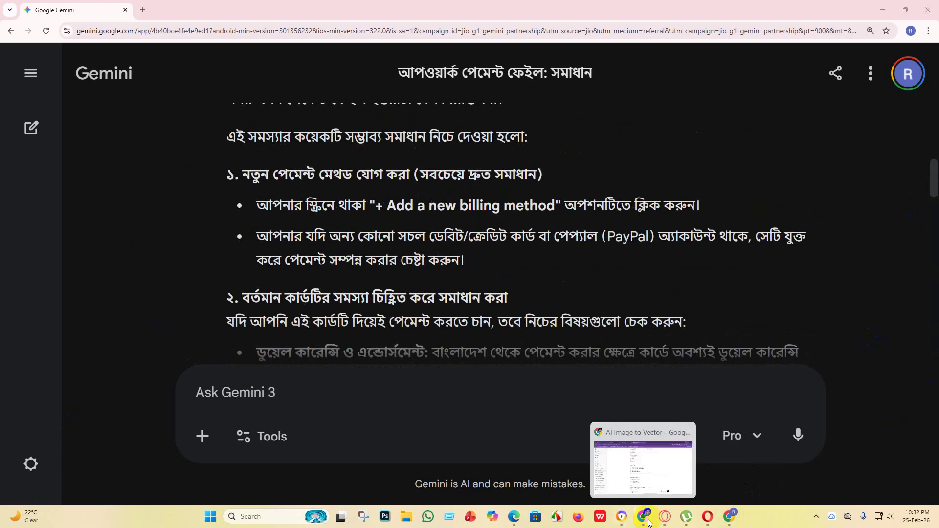
{"action": "left_click", "coordinate": [655, 455]}
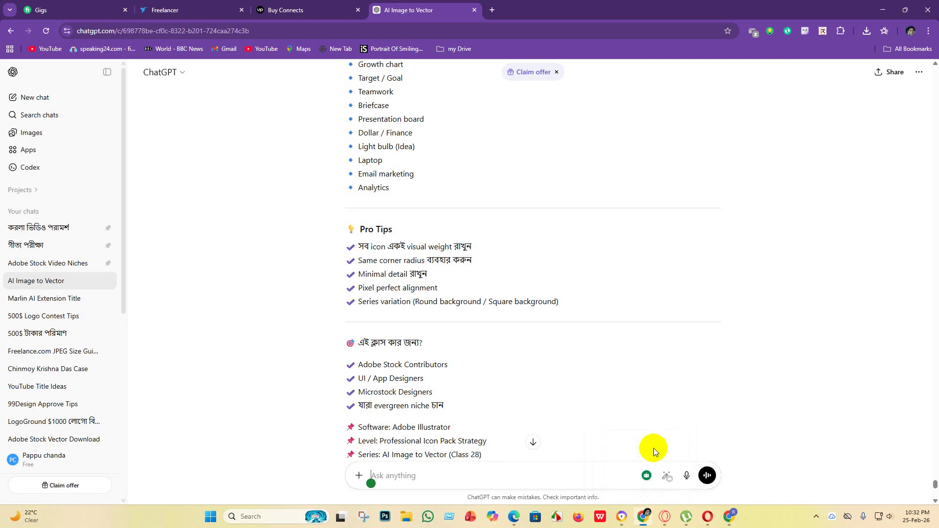
{"action": "left_click", "coordinate": [301, 9]}
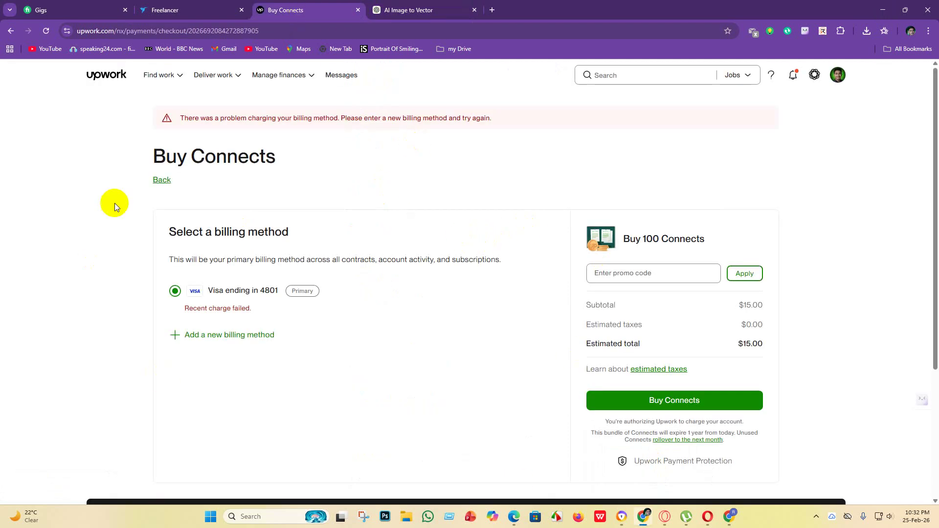
{"action": "scroll", "coordinate": [439, 396], "scroll_direction": "down", "scroll_amount": 4}
{"action": "scroll", "coordinate": [403, 370], "scroll_direction": "up", "scroll_amount": 4}
{"action": "mouse_move", "coordinate": [166, 78]}
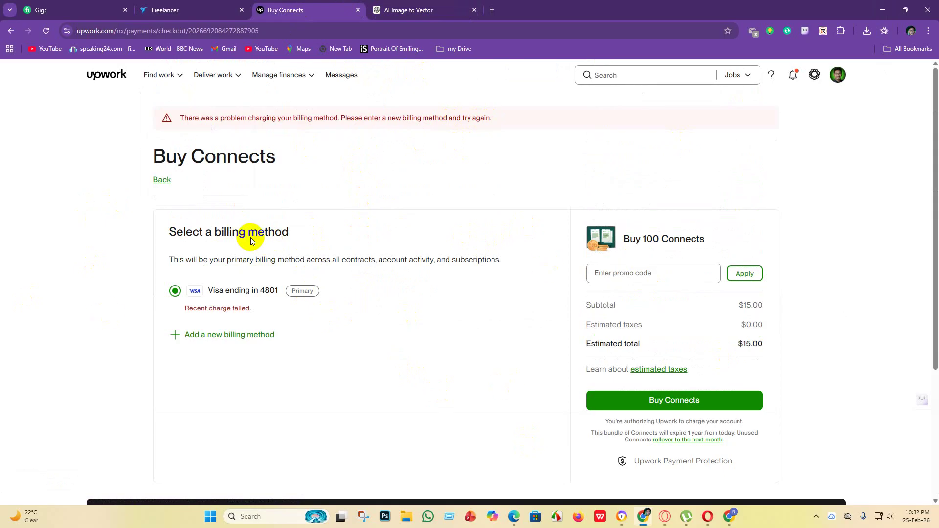
{"action": "left_click", "coordinate": [688, 400]}
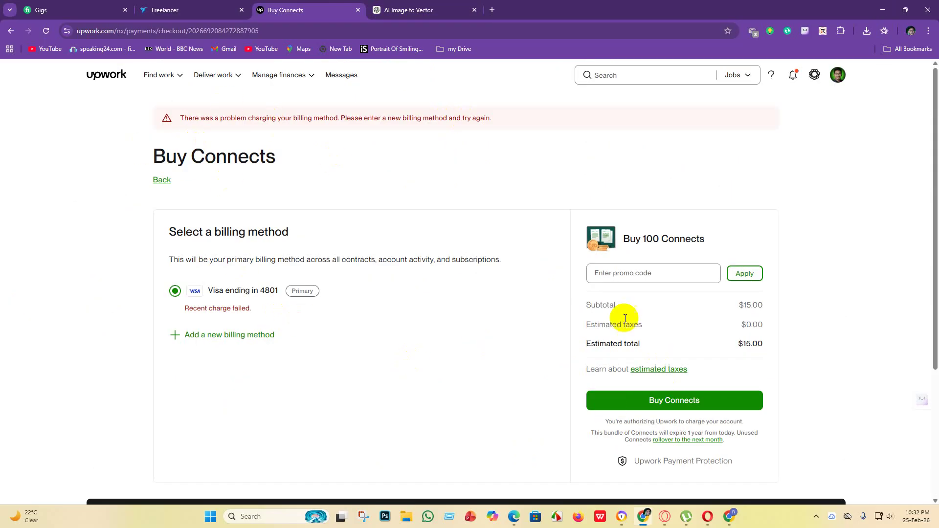
{"action": "left_click", "coordinate": [657, 399]}
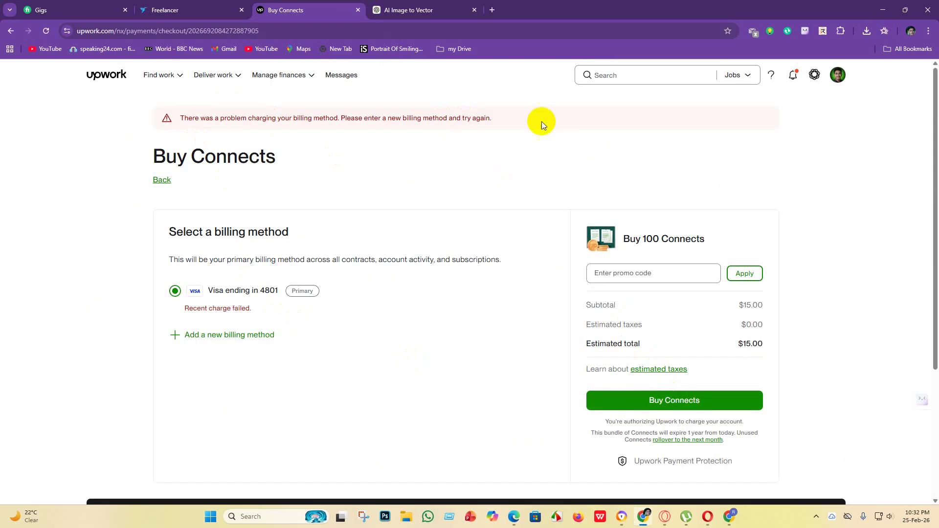